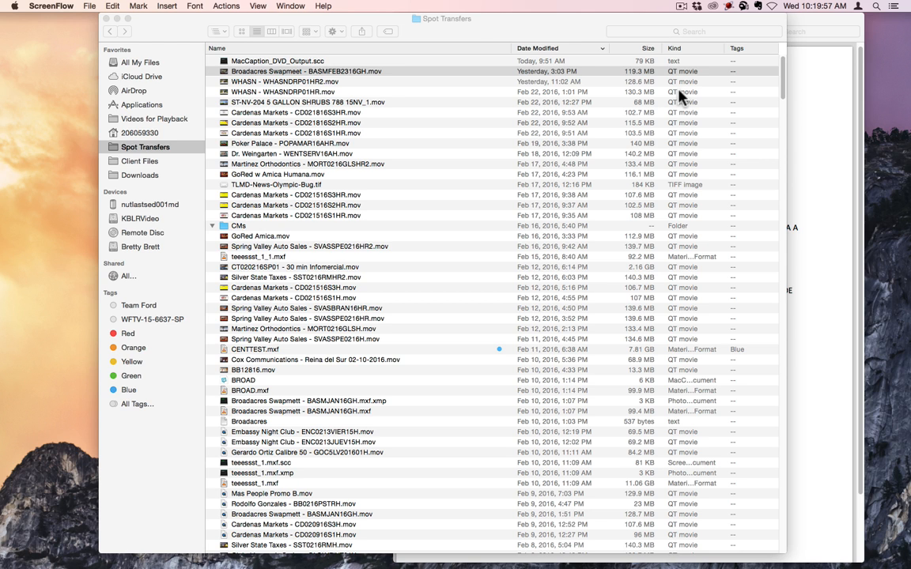
Copy the full body text of the Broadacres themed event script from the PDF
{"action": "left_click", "coordinate": [825, 147]}
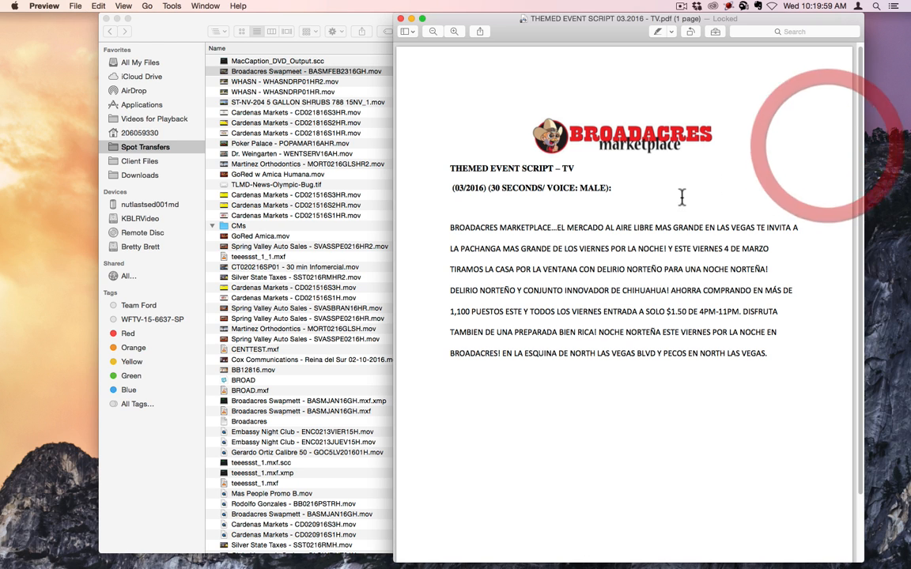
{"action": "left_click_drag", "start_coordinate": [773, 355], "coordinate": [433, 235]}
{"action": "key", "text": "super+c"}
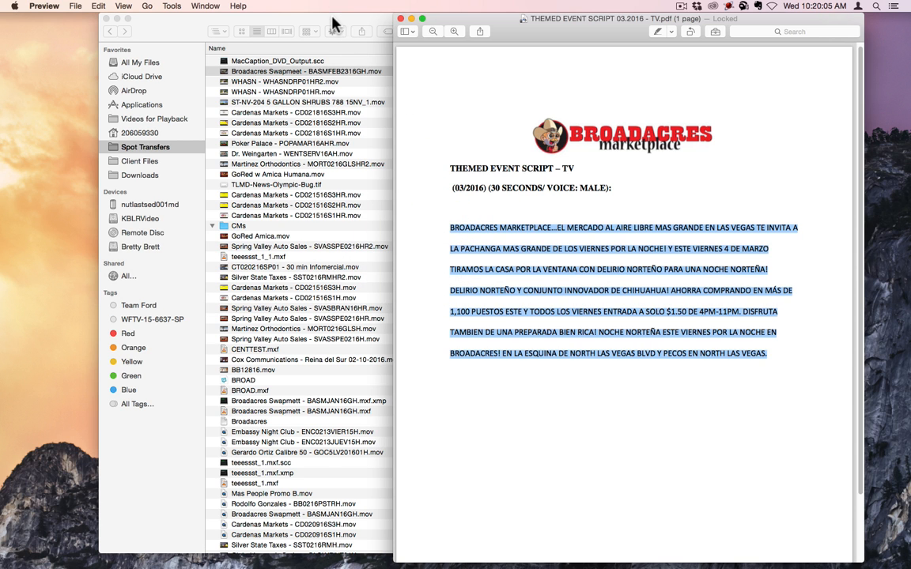
Launch MacCaption from the Video app folder and try to paste the copied script into its empty caption
{"action": "left_click", "coordinate": [378, 31]}
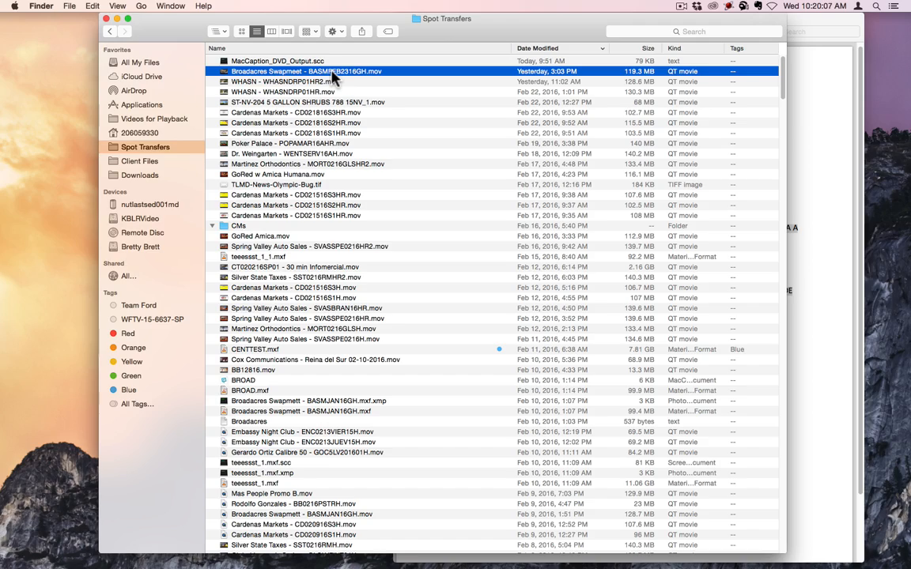
{"action": "mouse_move", "coordinate": [429, 563]}
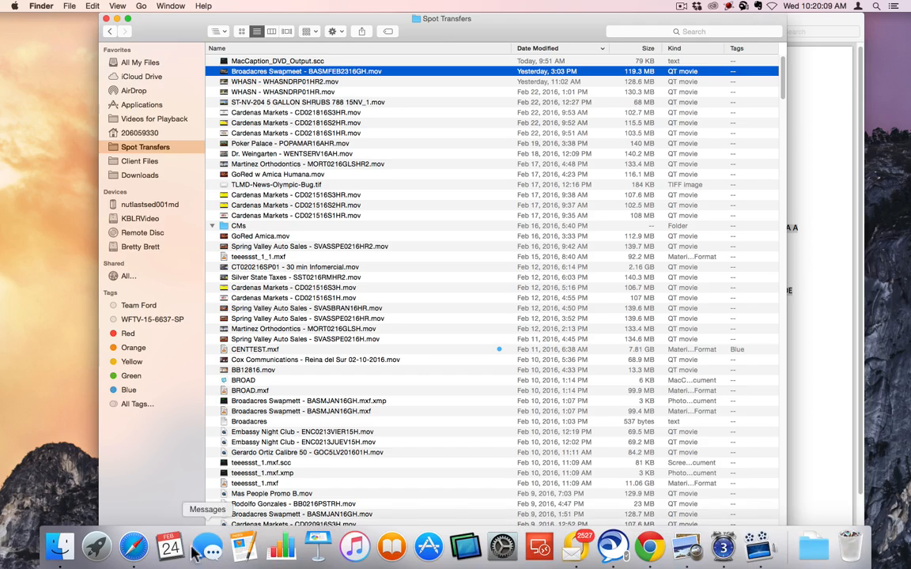
{"action": "left_click", "coordinate": [101, 549]}
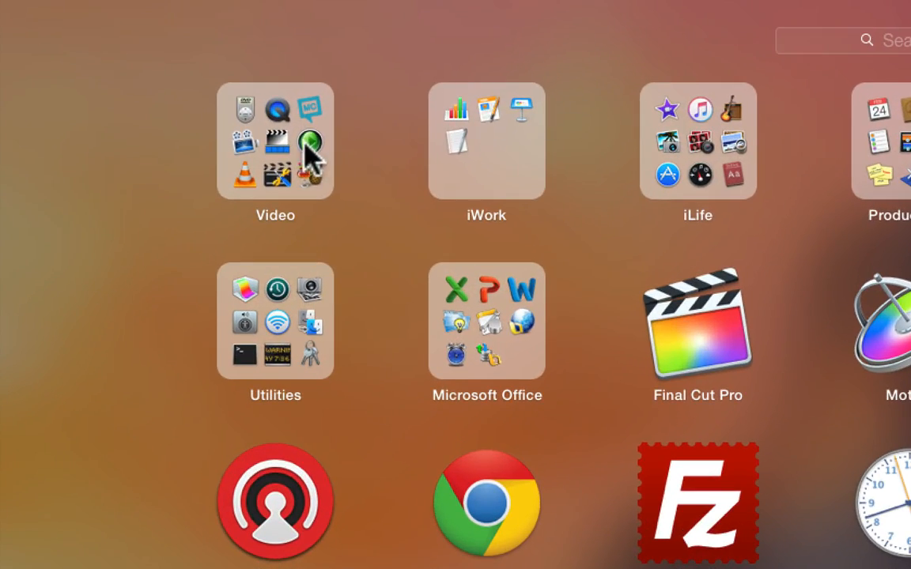
{"action": "left_click", "coordinate": [273, 139]}
{"action": "left_click", "coordinate": [511, 273]}
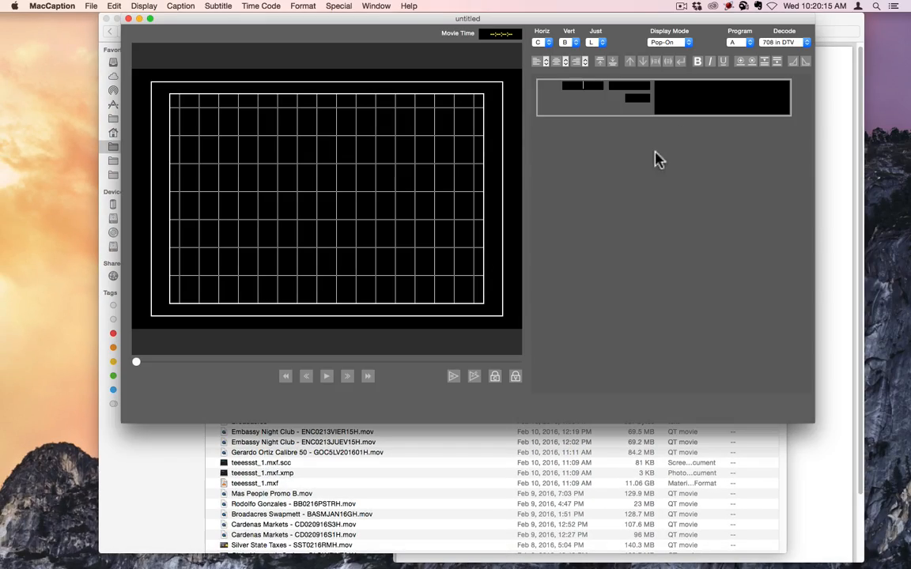
{"action": "left_click", "coordinate": [585, 116]}
{"action": "key", "text": "super+v"}
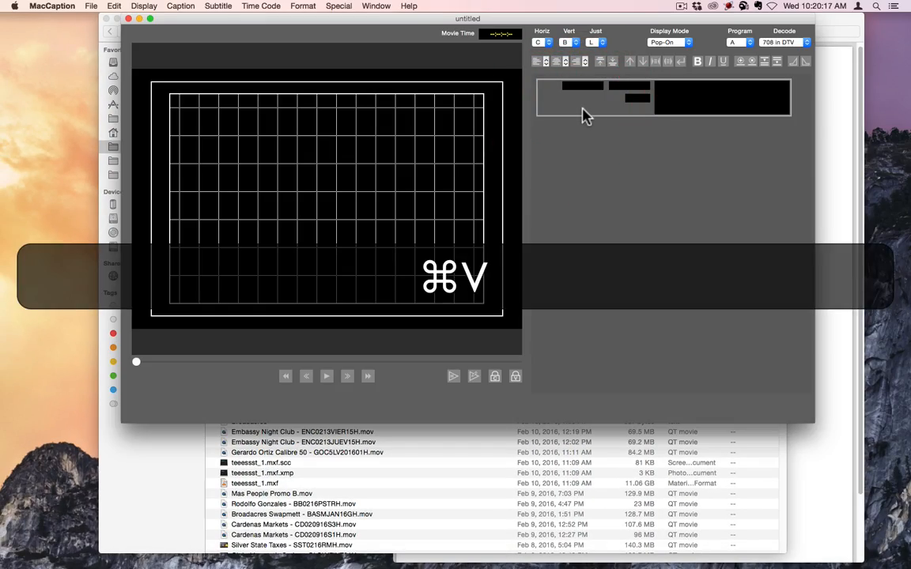
Launch TextEdit from the iWork app folder and create a new blank document
{"action": "mouse_move", "coordinate": [177, 550]}
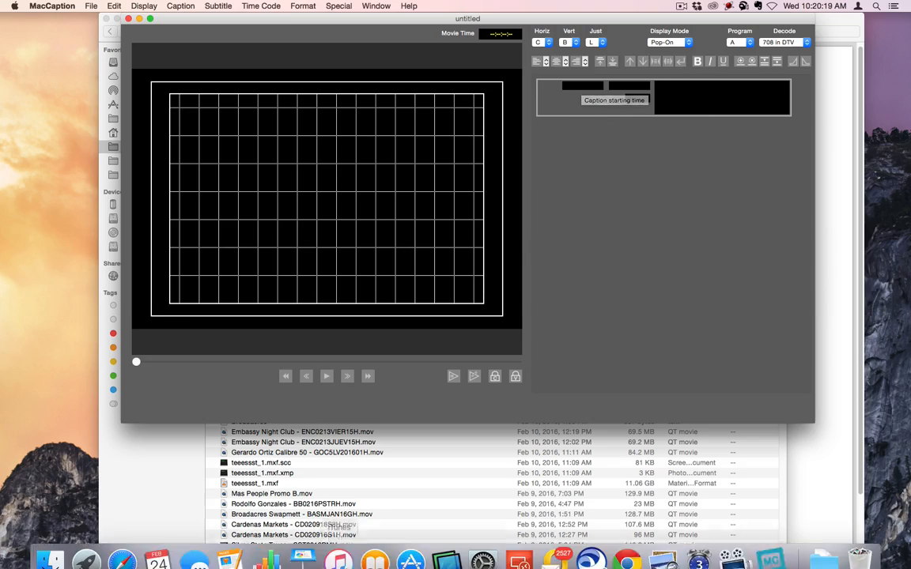
{"action": "left_click", "coordinate": [83, 548]}
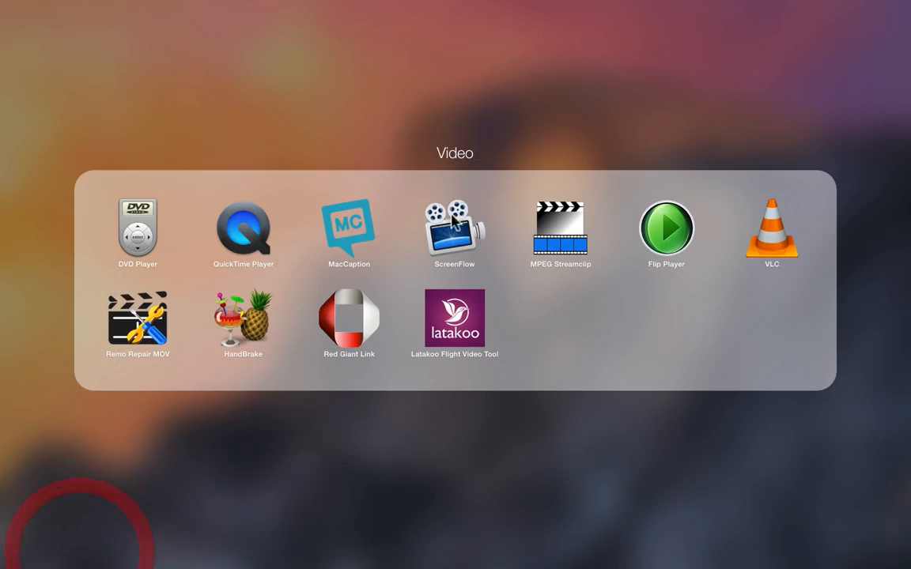
{"action": "left_click", "coordinate": [463, 95]}
{"action": "left_click", "coordinate": [243, 67]}
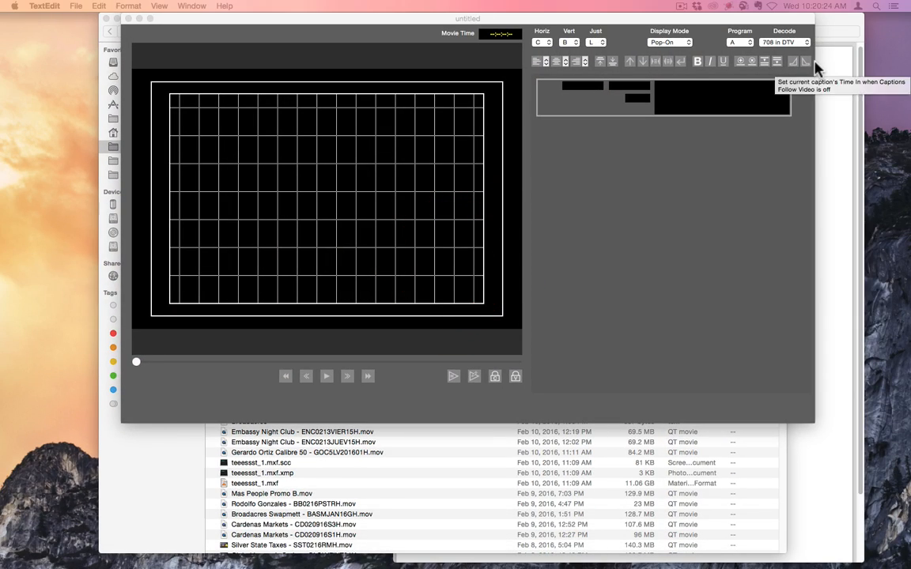
{"action": "key", "text": "super+n"}
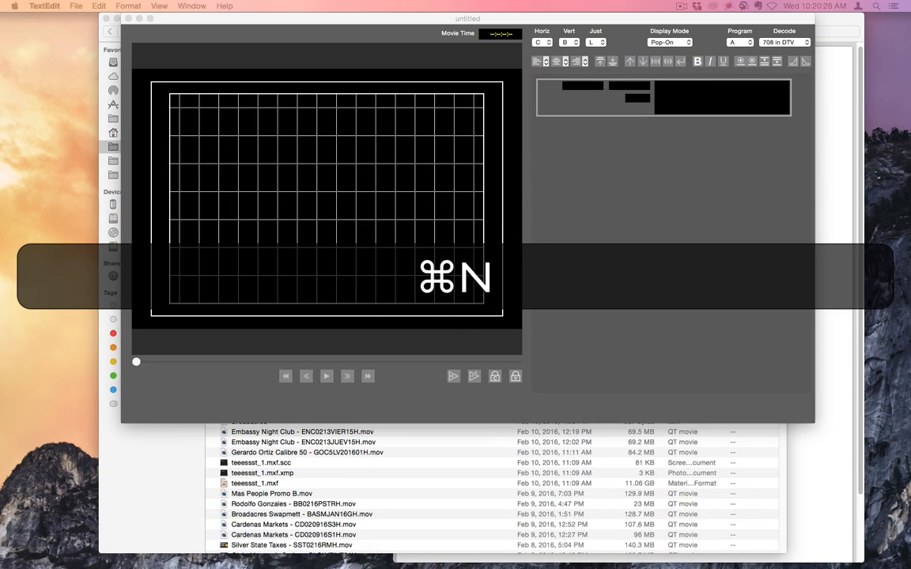
Convert the blank document to plain text and paste the copied script into it
{"action": "left_click_drag", "start_coordinate": [523, 94], "coordinate": [521, 92]}
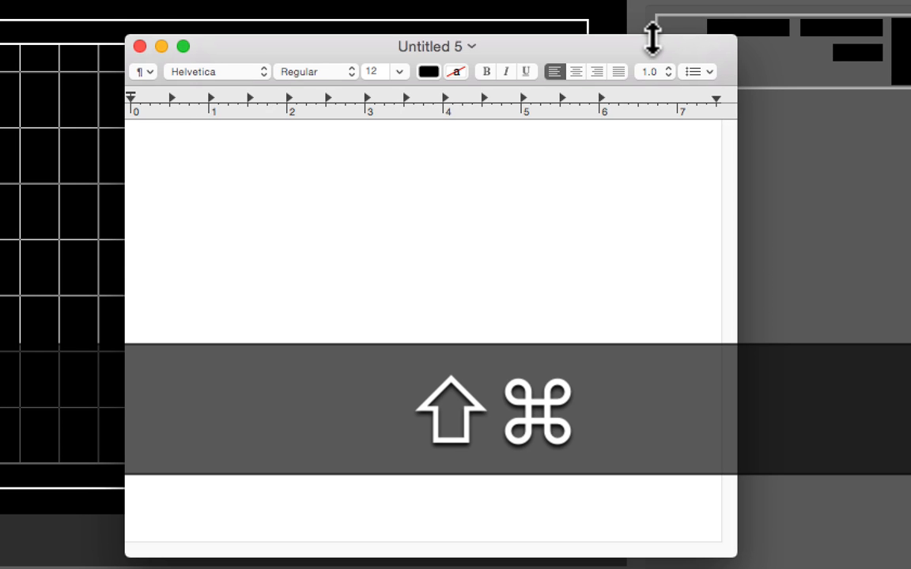
{"action": "key", "text": "super+shift+t"}
{"action": "key", "text": "super+v"}
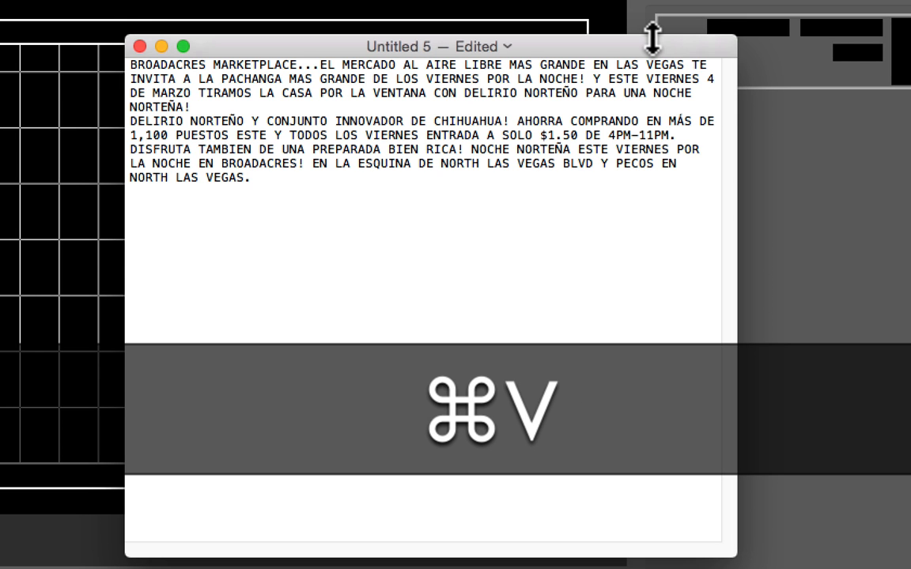
Save the script as a UTF-8 text file named "Broadacres Swapmeet - BASMFEB2316GH" in Spot Transfers and close the document
{"action": "key", "text": "super+s"}
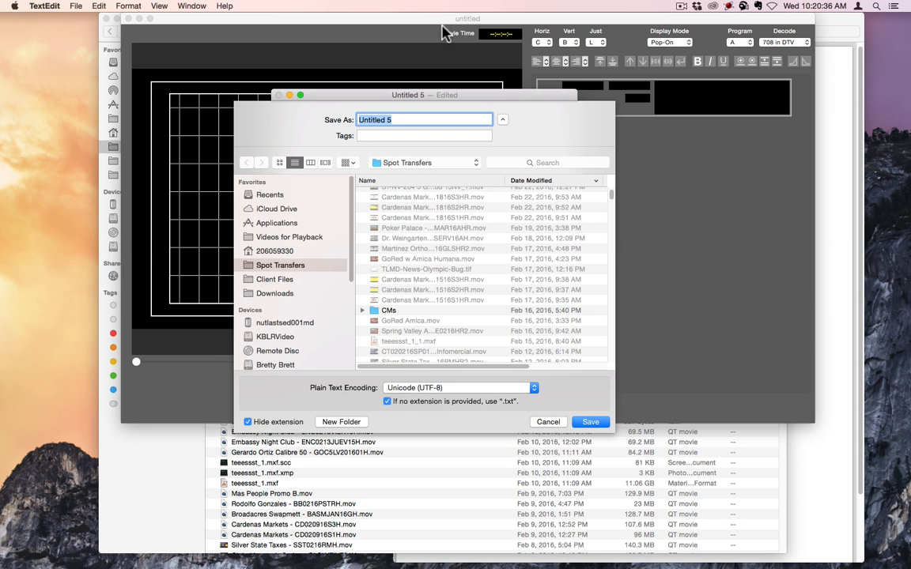
{"action": "type", "text": "Broadacres"}
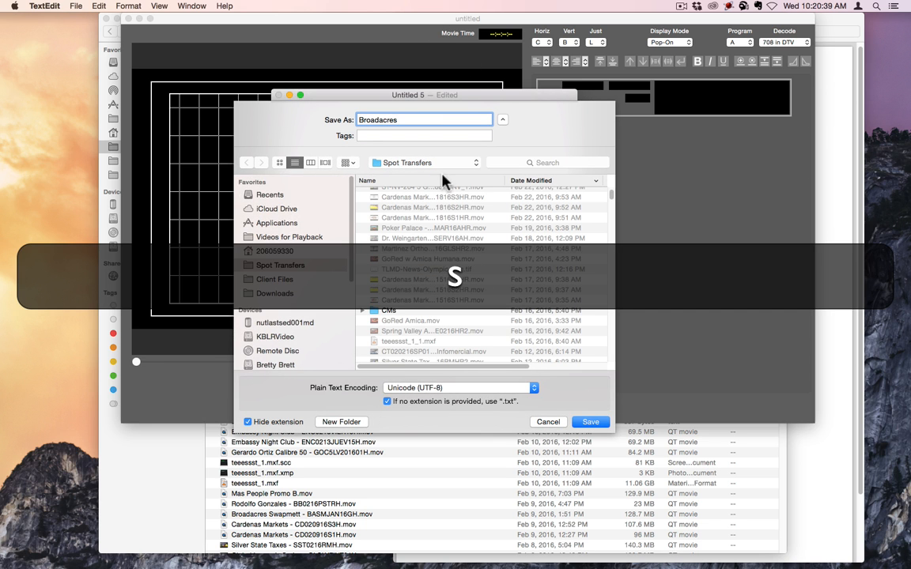
{"action": "scroll", "coordinate": [410, 209], "scroll_direction": "up", "scroll_amount": 2}
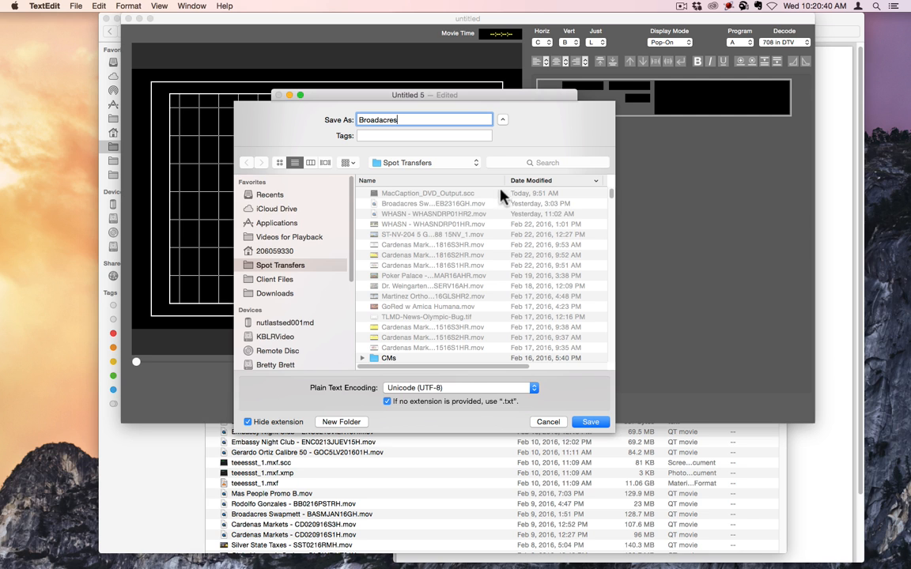
{"action": "type", "text": "acres"}
{"action": "left_click", "coordinate": [426, 204]}
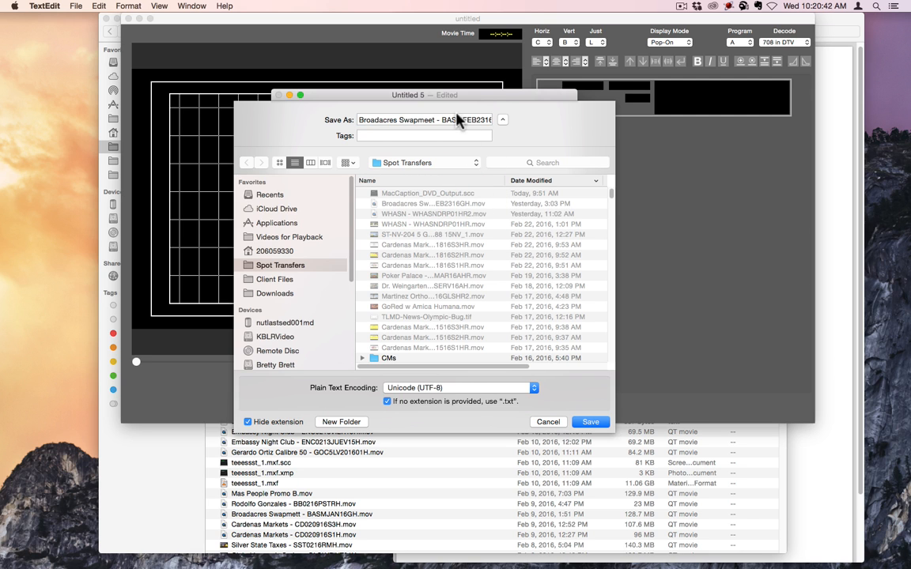
{"action": "double_click", "coordinate": [457, 120]}
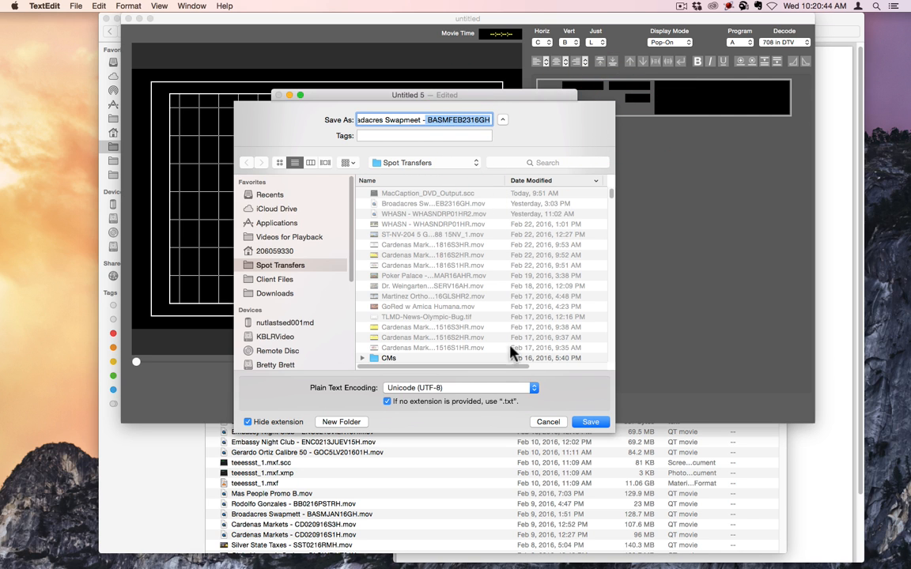
{"action": "left_click", "coordinate": [589, 421]}
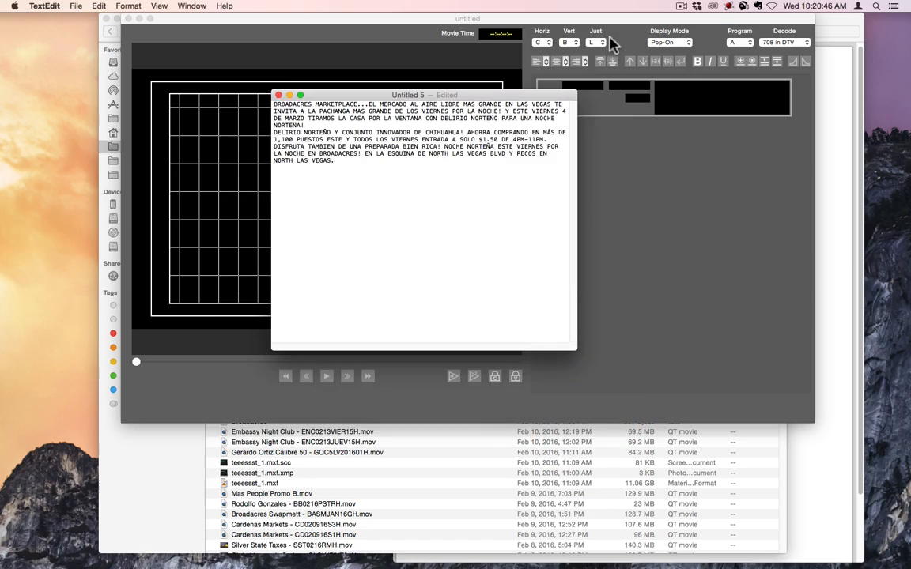
{"action": "key", "text": "cmd+w"}
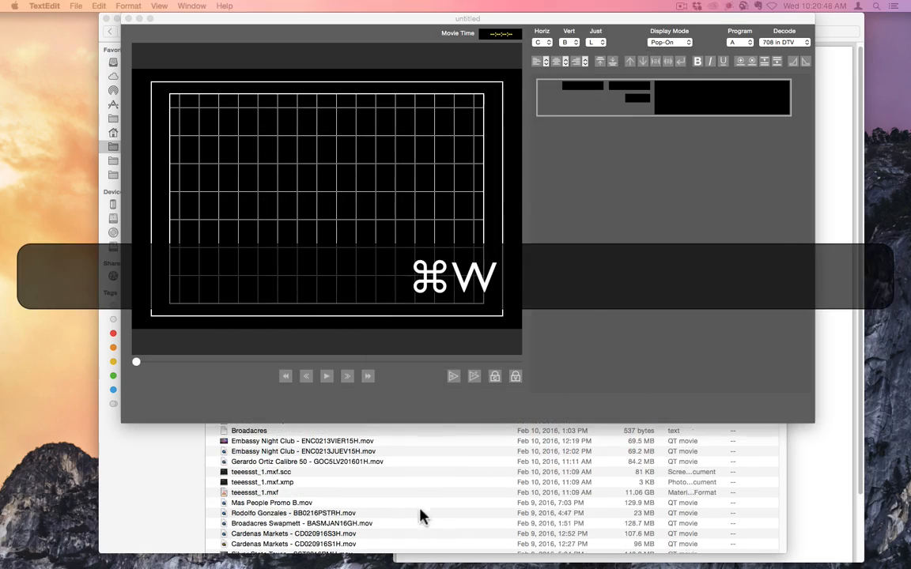
{"action": "key", "text": "cmd+w"}
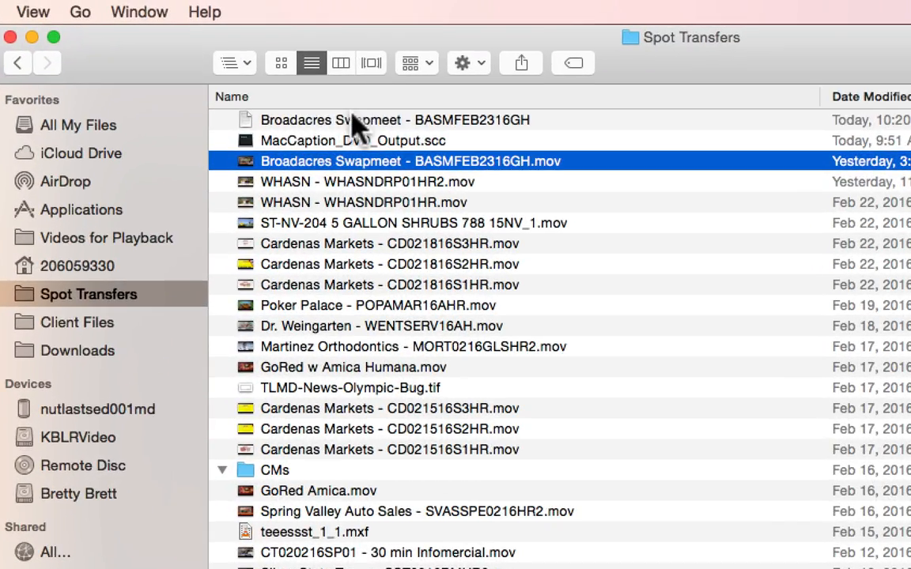
Import the Broadacres Swapmeet - BASMFEB2316GH text file into MacCaption, combining lines into captions of at most 2 rows and 32 characters per line
{"action": "left_click_drag", "start_coordinate": [354, 116], "coordinate": [683, 169]}
{"action": "key", "text": "super+Tab"}
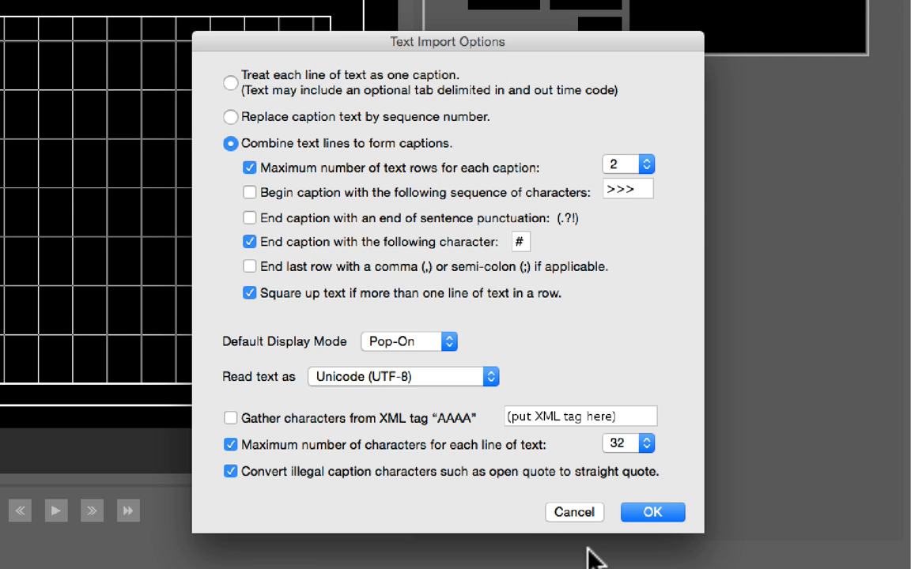
{"action": "left_click", "coordinate": [638, 512]}
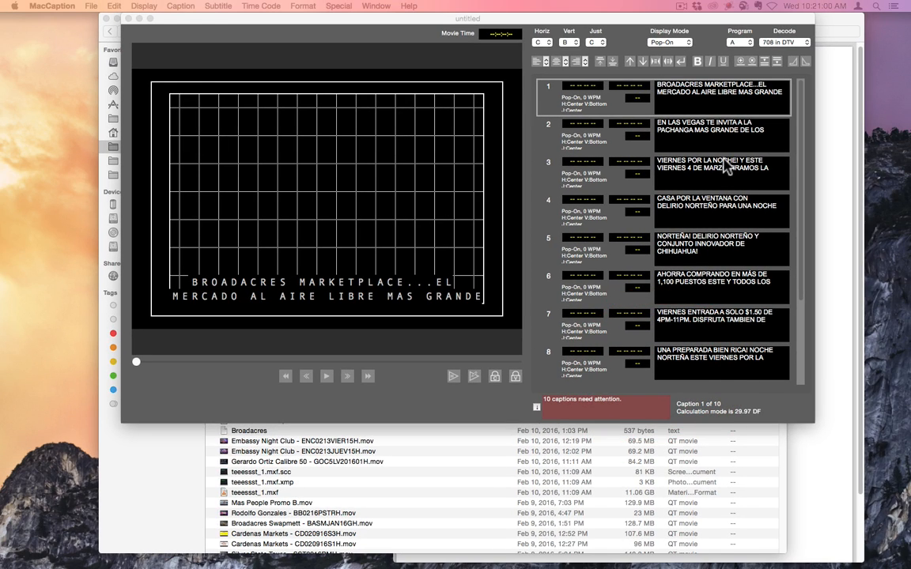
{"action": "scroll", "coordinate": [575, 282], "scroll_direction": "down", "scroll_amount": 1}
Load the movie "Broadacres Swapmeet - BASMFEB2316GH.mov" from Spot Transfers into the MacCaption project
{"action": "left_click", "coordinate": [334, 461]}
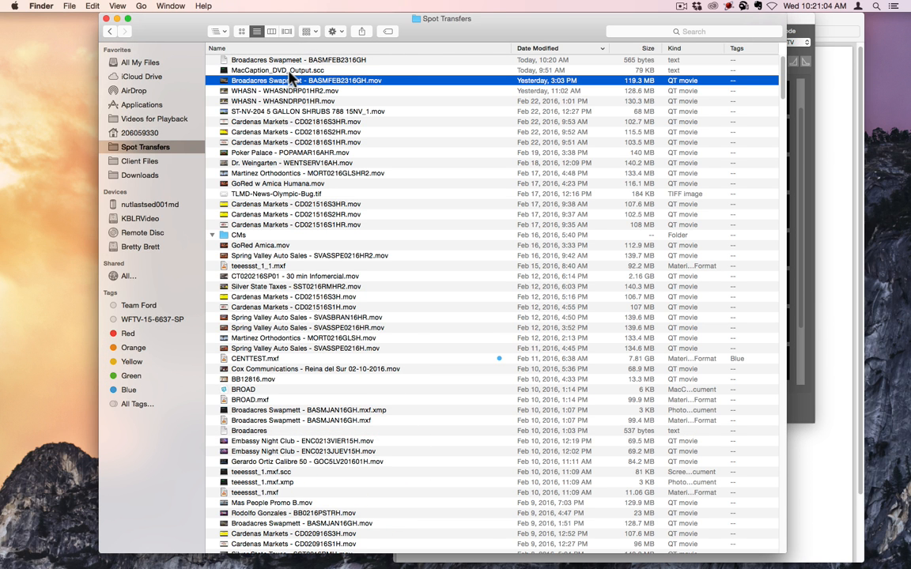
{"action": "key", "text": "super+Tab"}
{"action": "left_click_drag", "start_coordinate": [286, 83], "coordinate": [362, 308]}
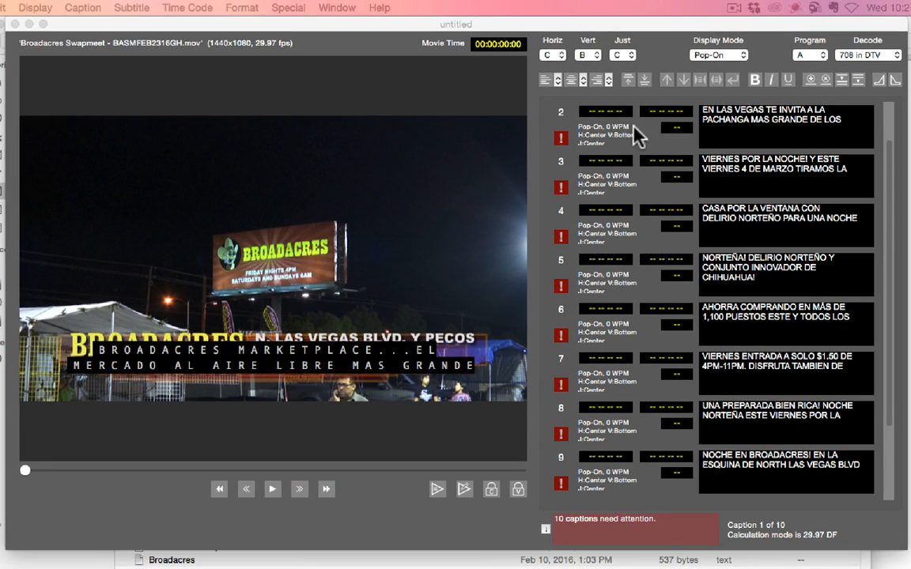
Set the vertical position of all captions to row 11 and scrub through the movie to check their placement over the graphics
{"action": "left_click", "coordinate": [598, 107]}
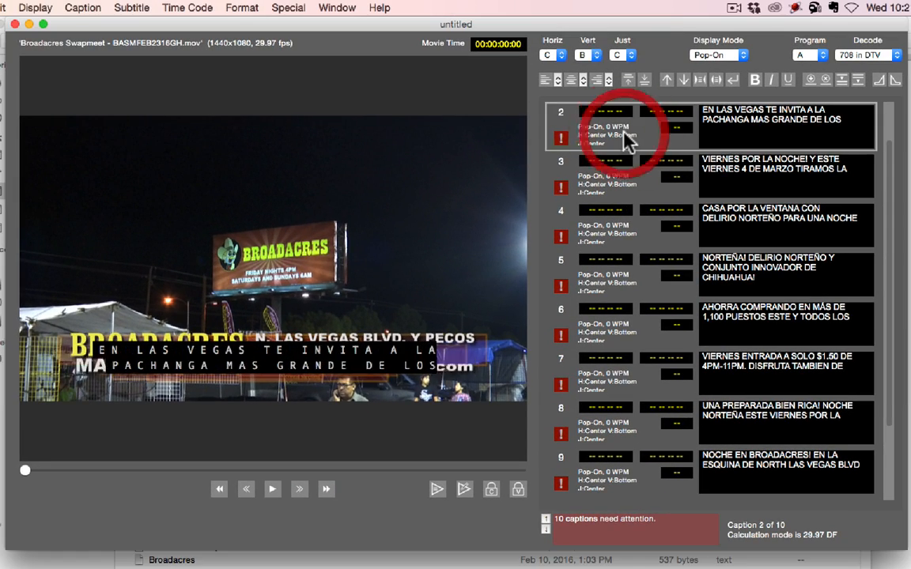
{"action": "key", "text": "super+a"}
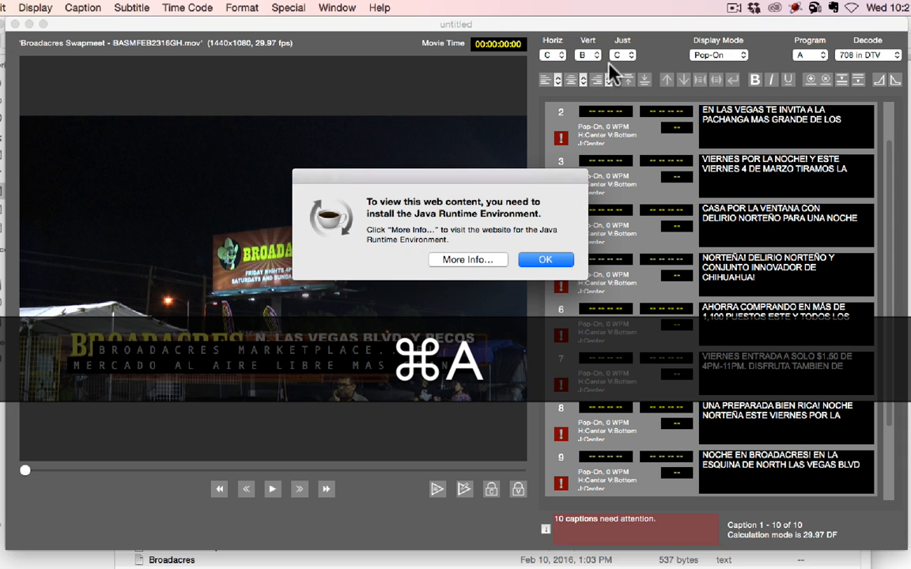
{"action": "left_click", "coordinate": [545, 259]}
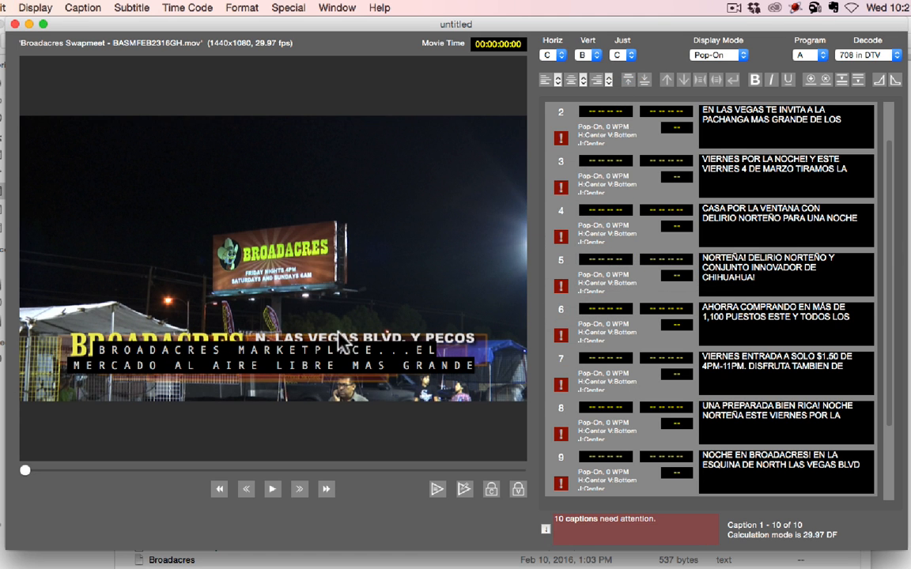
{"action": "left_click", "coordinate": [592, 55]}
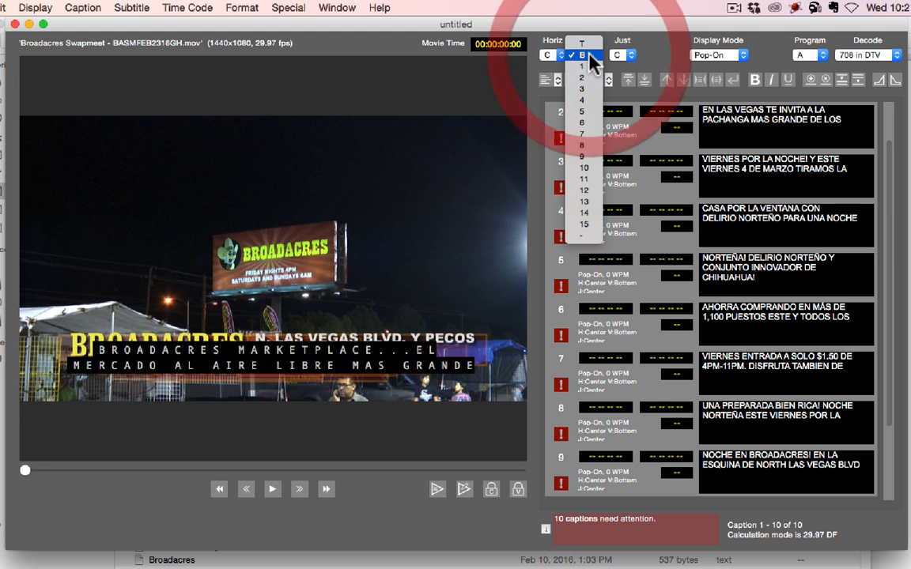
{"action": "left_click", "coordinate": [583, 168]}
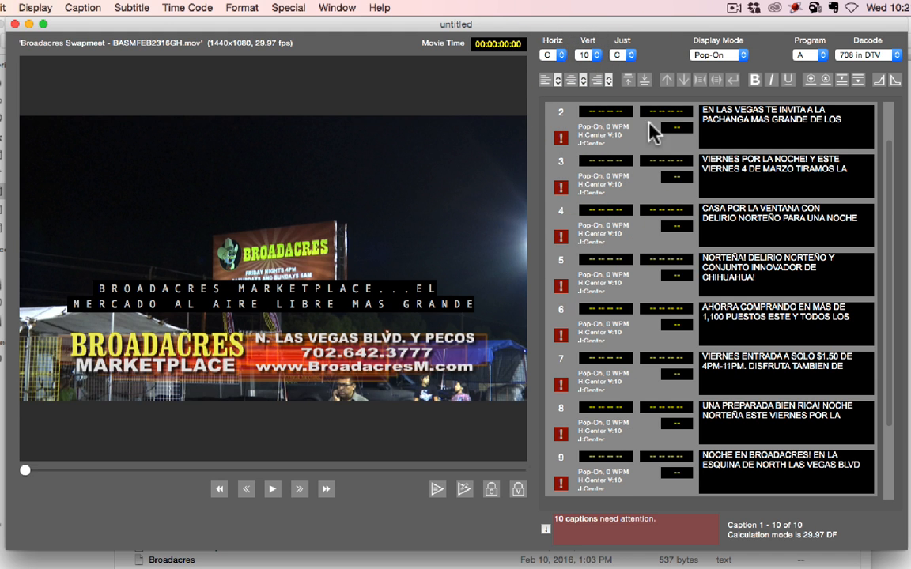
{"action": "left_click", "coordinate": [586, 55]}
{"action": "left_click", "coordinate": [586, 69]}
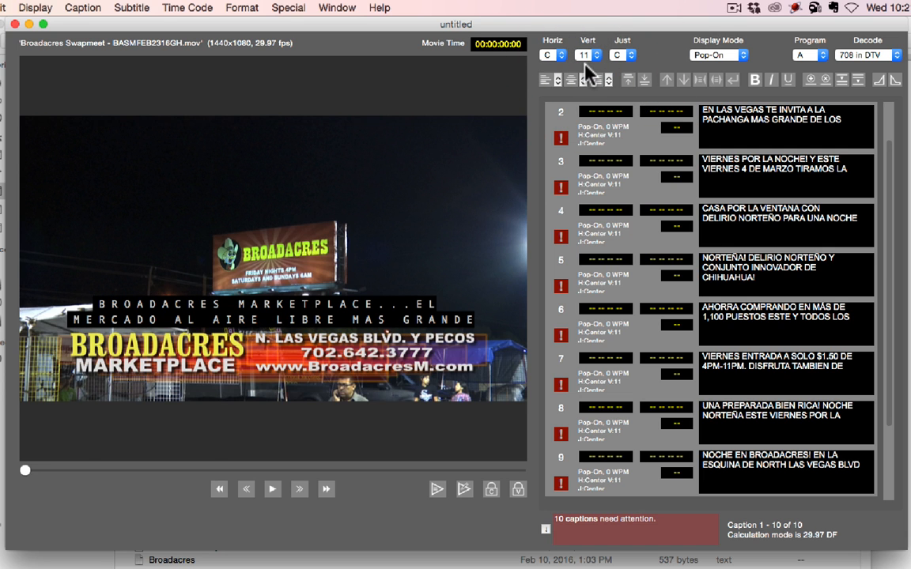
{"action": "left_click_drag", "start_coordinate": [27, 471], "coordinate": [457, 475]}
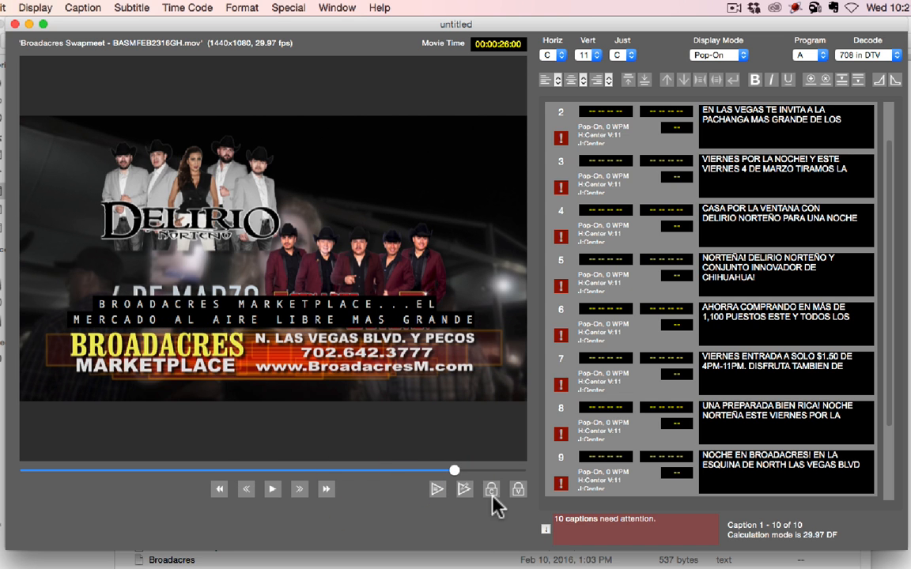
{"action": "left_click_drag", "start_coordinate": [455, 469], "coordinate": [22, 471]}
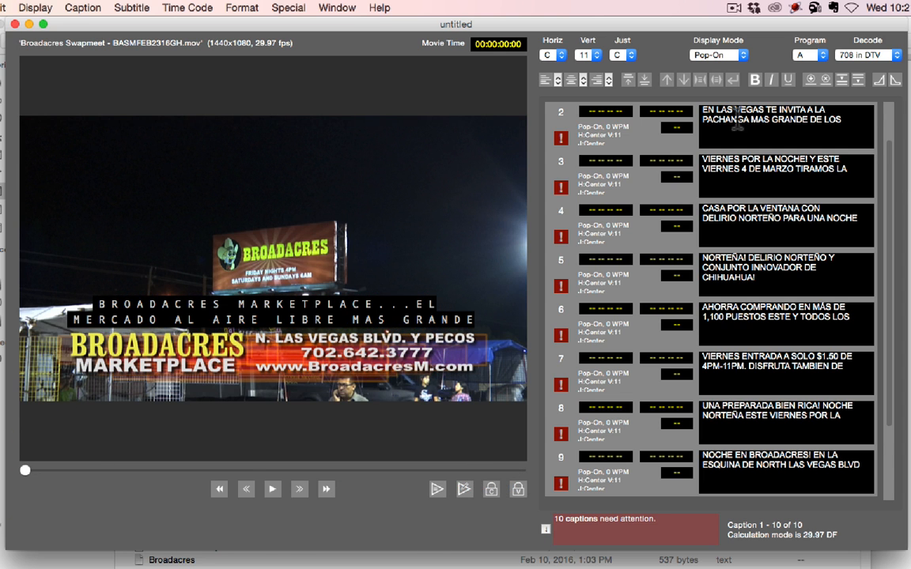
{"action": "left_click", "coordinate": [632, 136]}
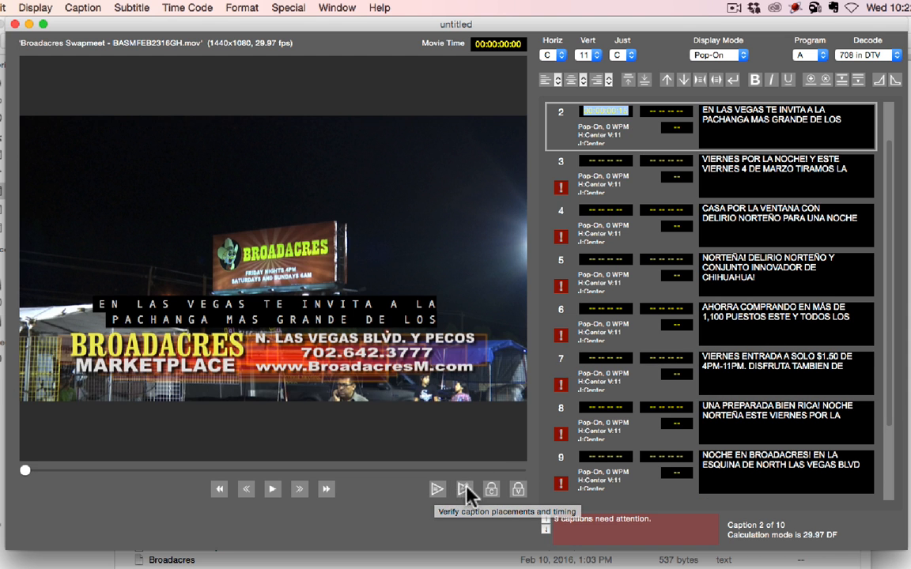
{"action": "left_click", "coordinate": [467, 491]}
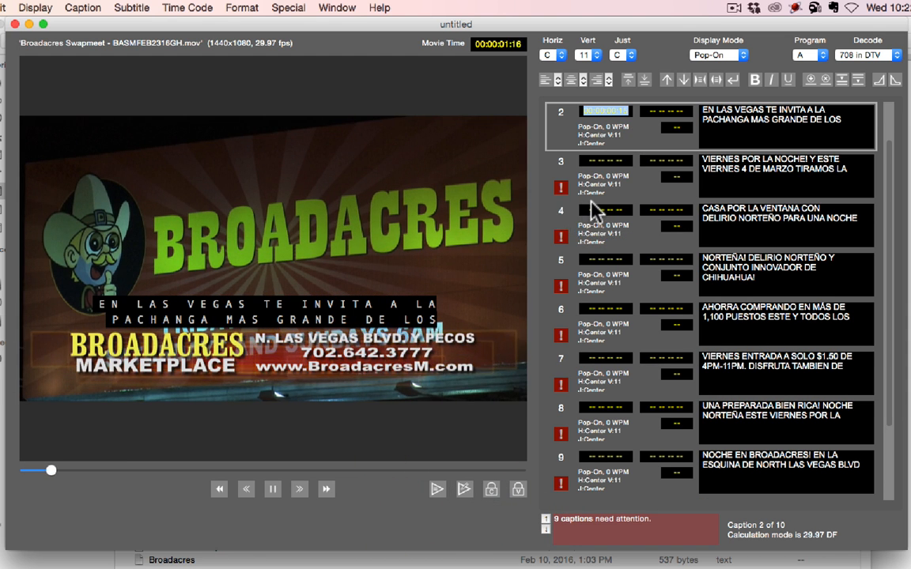
{"action": "left_click", "coordinate": [593, 183]}
{"action": "scroll", "coordinate": [597, 185], "scroll_direction": "up", "scroll_amount": 2}
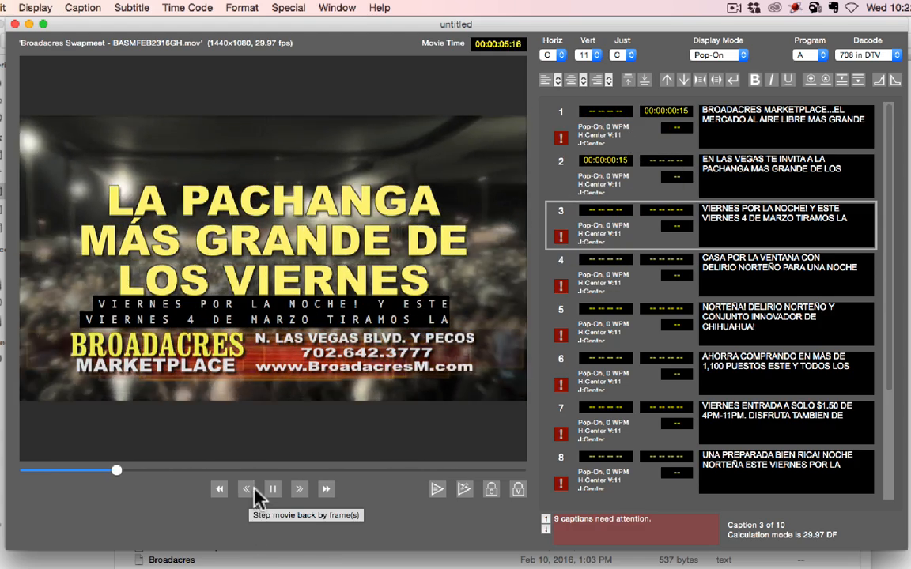
{"action": "left_click", "coordinate": [274, 489]}
{"action": "left_click_drag", "start_coordinate": [124, 470], "coordinate": [22, 472]}
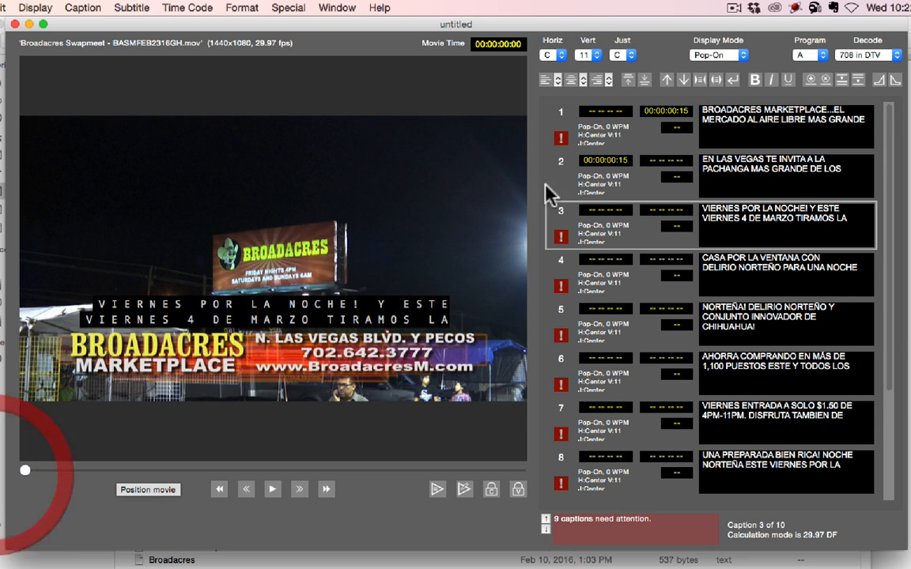
Set caption 1 to start at 00:00:00:15, and play the movie to stamp the start times of captions 2 to 10 in sync with the speech
{"action": "left_click", "coordinate": [601, 111]}
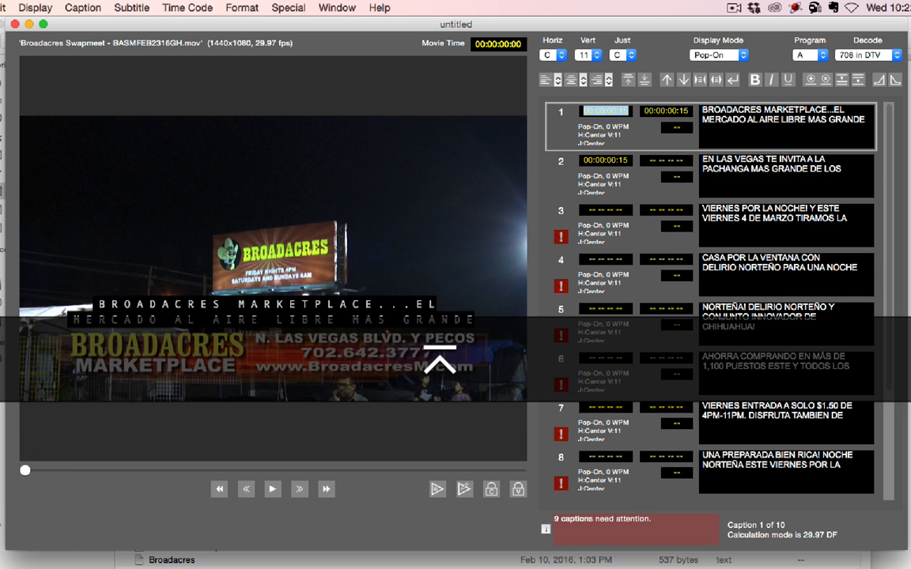
{"action": "left_click", "coordinate": [602, 178]}
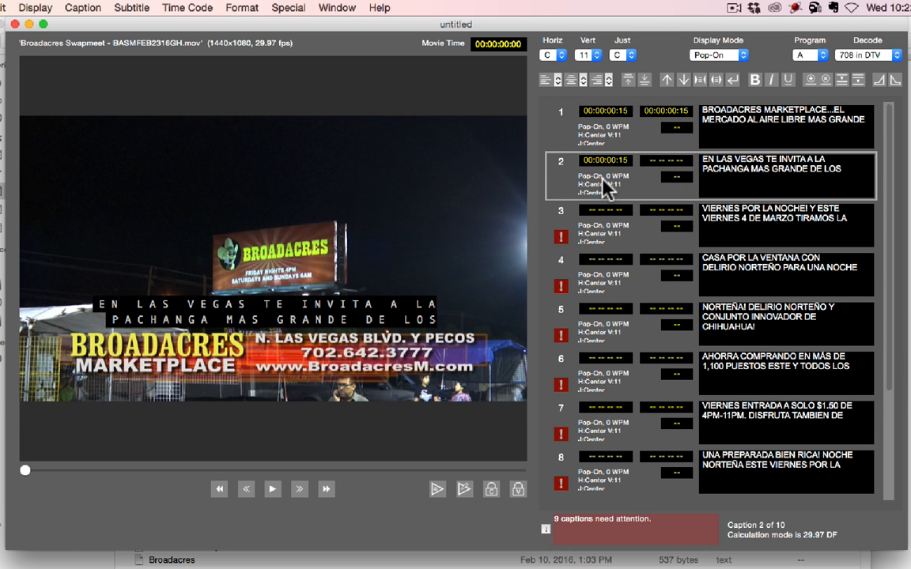
{"action": "left_click", "coordinate": [437, 489]}
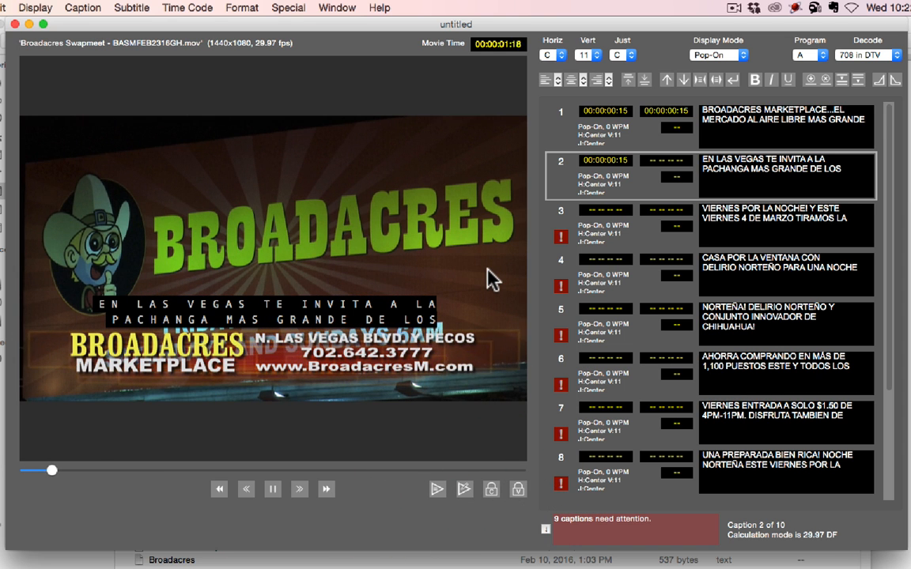
{"action": "key", "text": "i"}
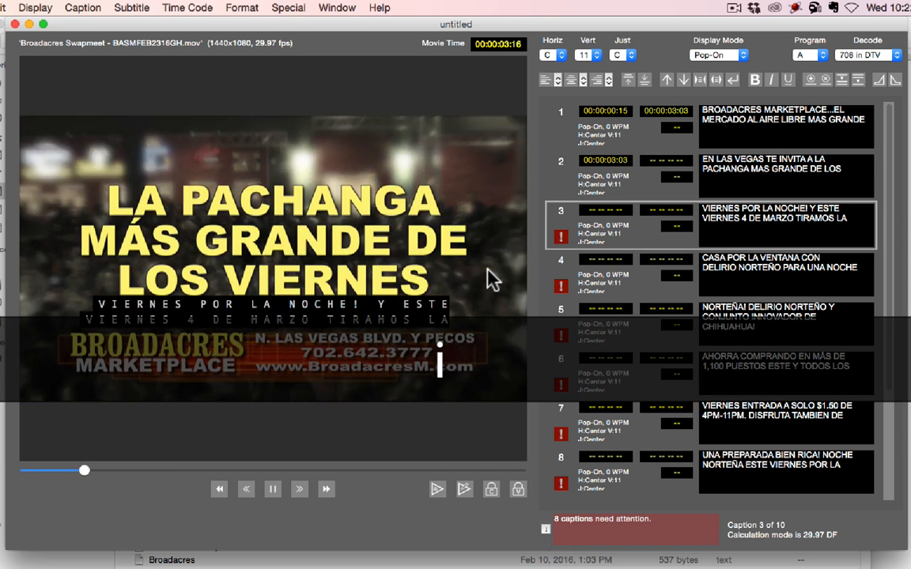
{"action": "key", "text": "i"}
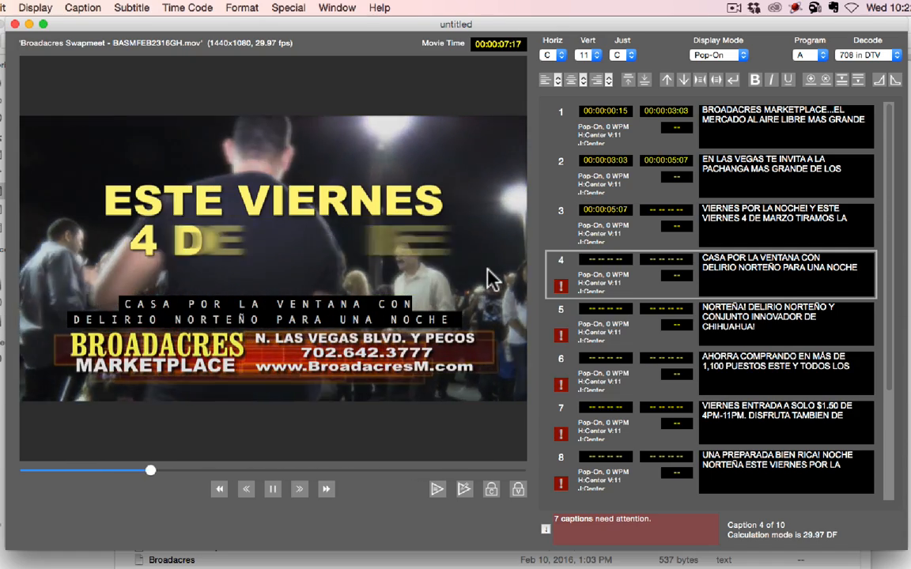
{"action": "key", "text": "i"}
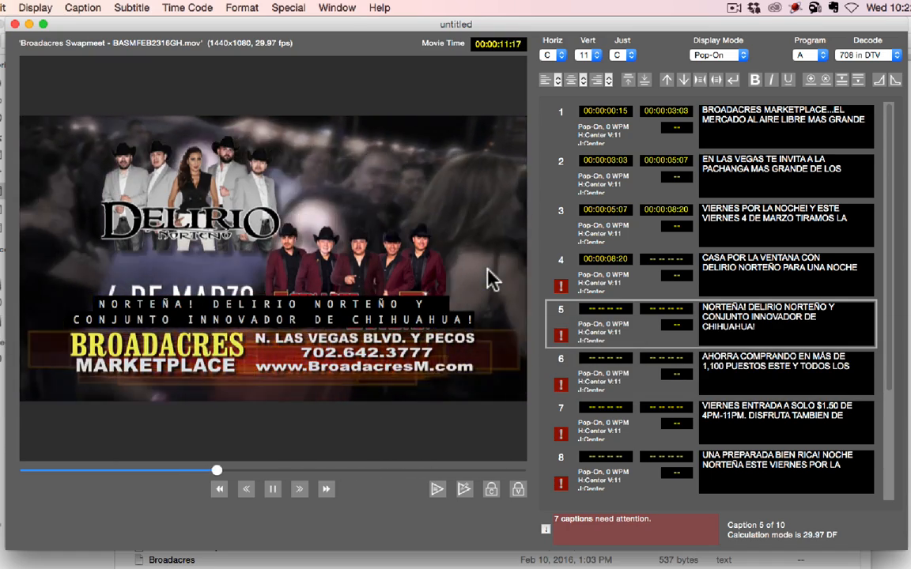
{"action": "key", "text": "i"}
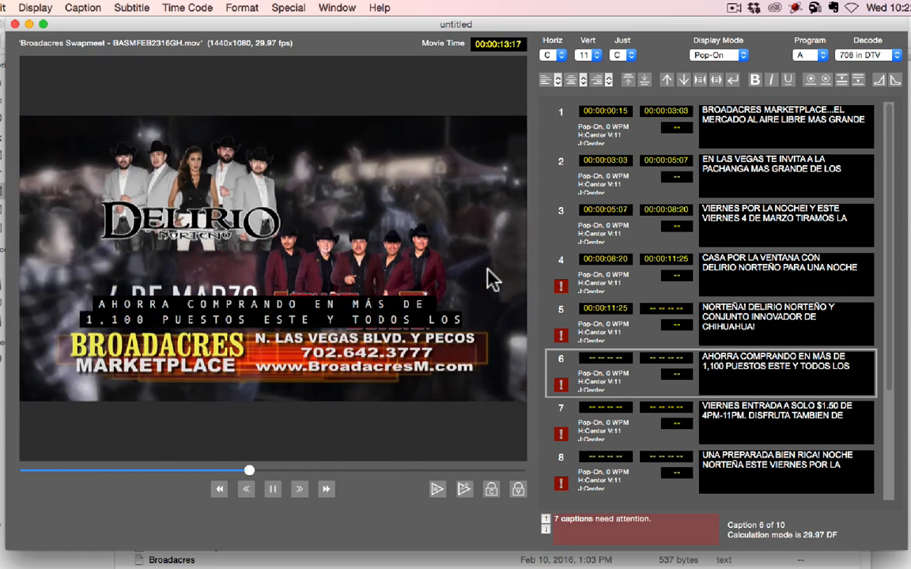
{"action": "key", "text": "i"}
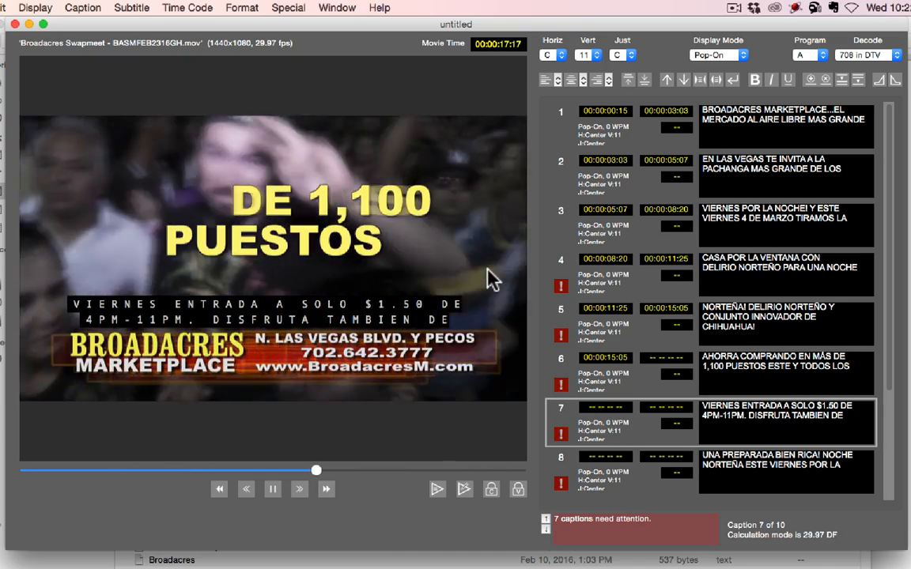
{"action": "key", "text": "i"}
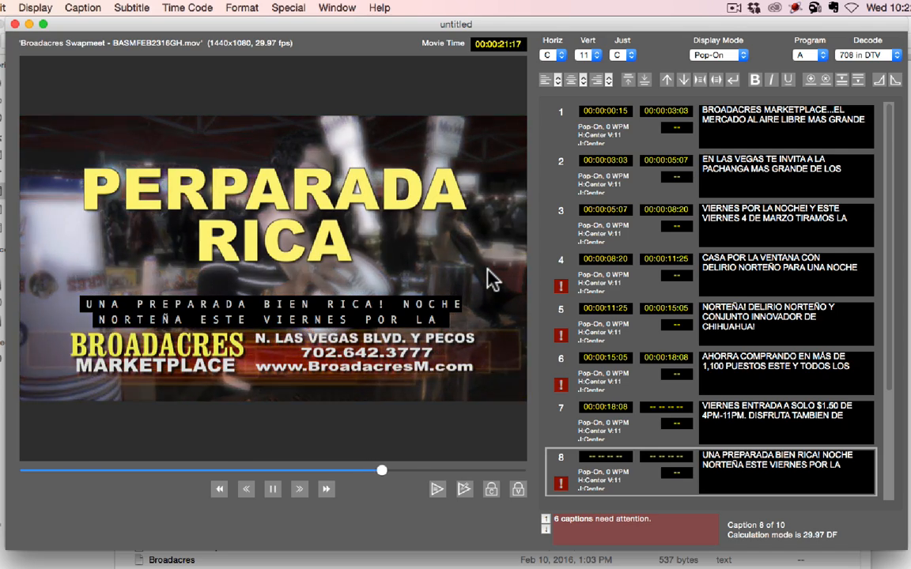
{"action": "key", "text": "i"}
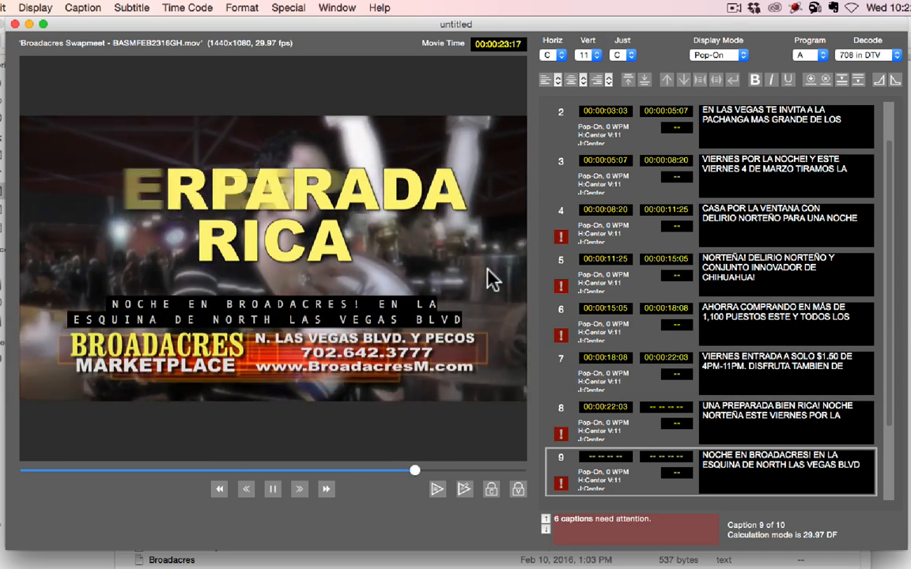
{"action": "key", "text": "i"}
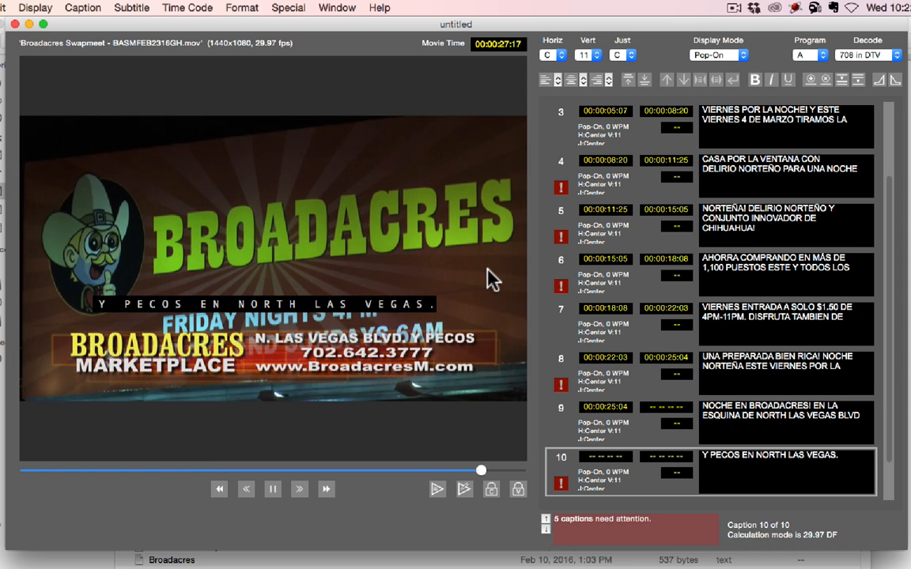
{"action": "key", "text": "i"}
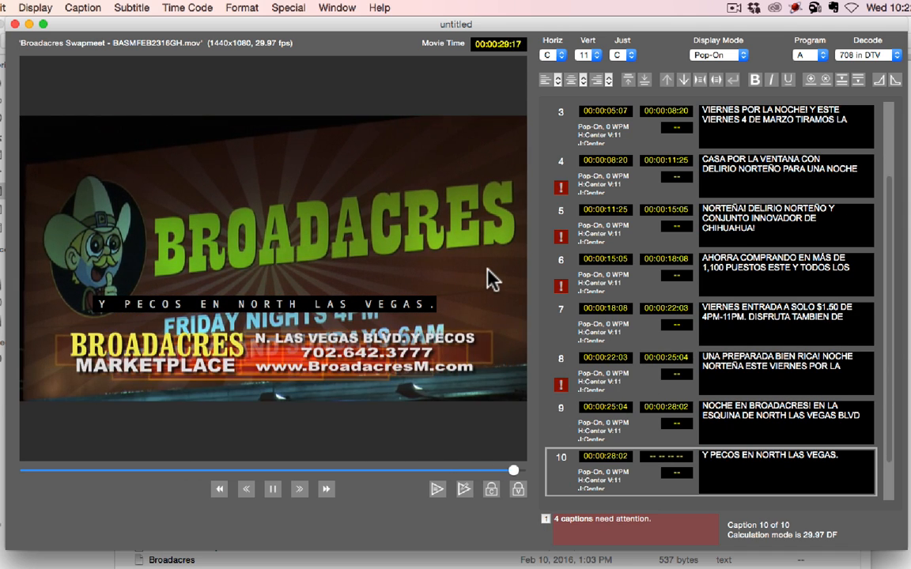
Set the end time of caption 10 to 00:00:30:00
{"action": "left_click", "coordinate": [660, 456]}
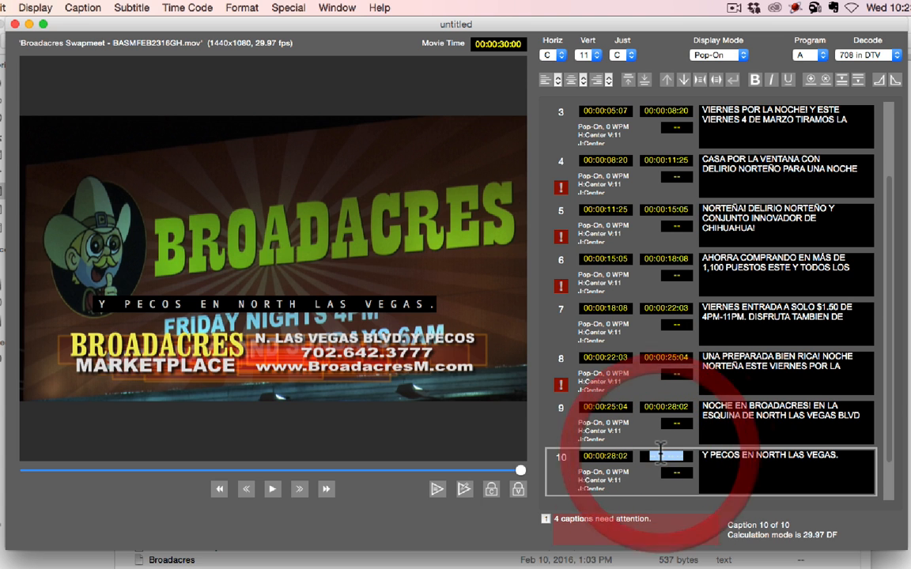
{"action": "type", "text": "0"}
{"action": "key", "text": "Return"}
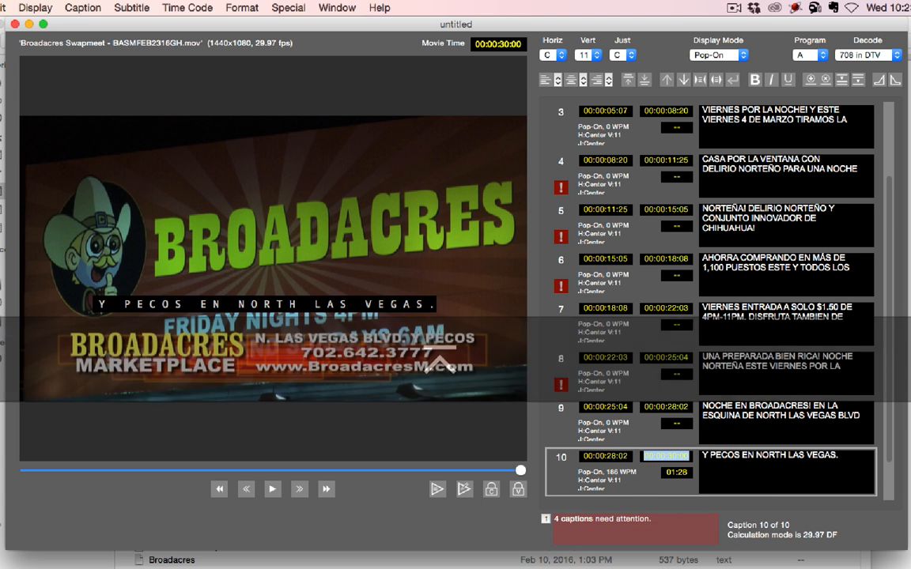
Open the warning flagged on caption 8, read it and dismiss it
{"action": "scroll", "coordinate": [561, 440], "scroll_direction": "down", "scroll_amount": 1}
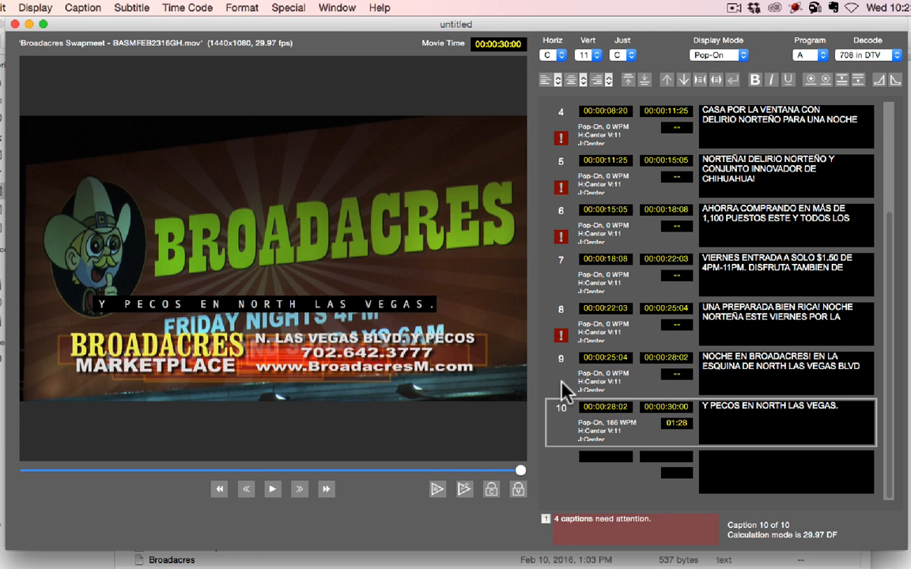
{"action": "left_click", "coordinate": [561, 339]}
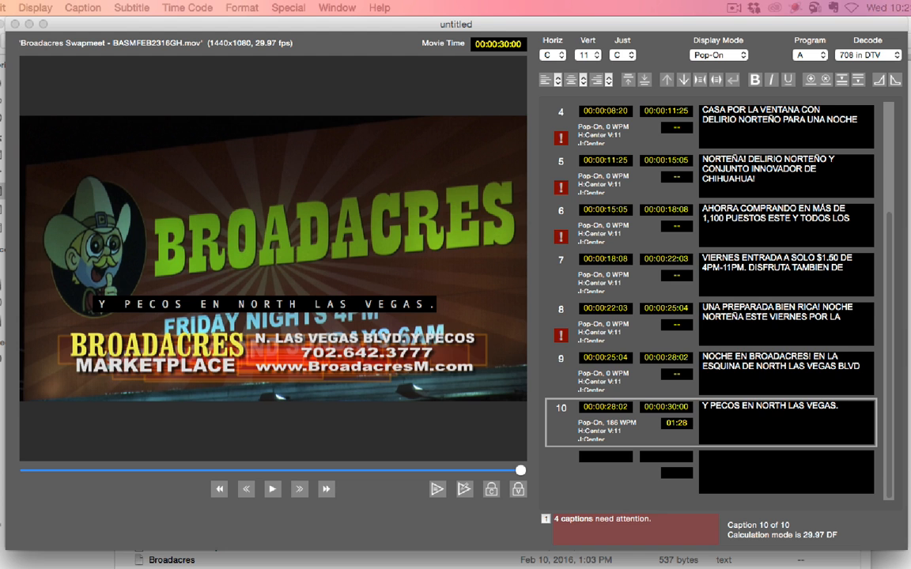
{"action": "left_click_drag", "start_coordinate": [736, 200], "coordinate": [677, 189]}
{"action": "left_click", "coordinate": [714, 335]}
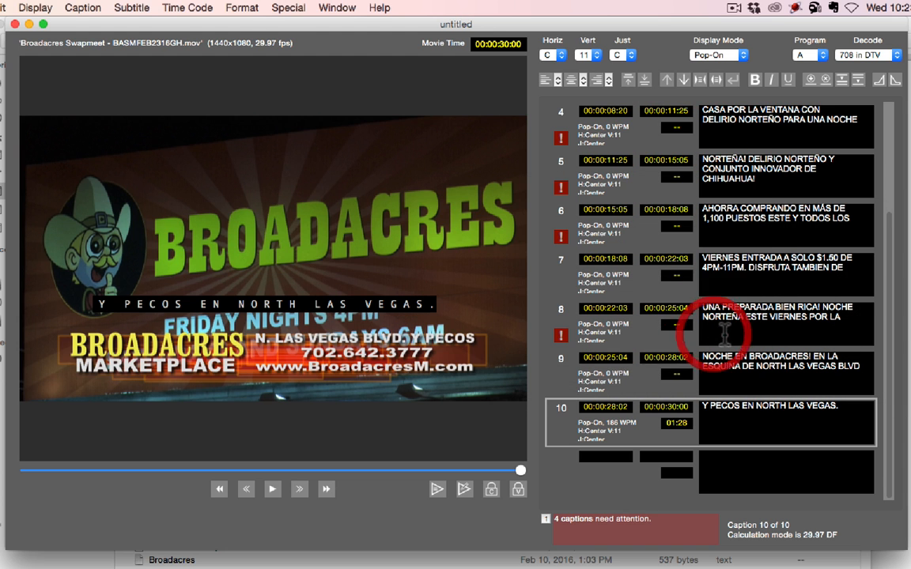